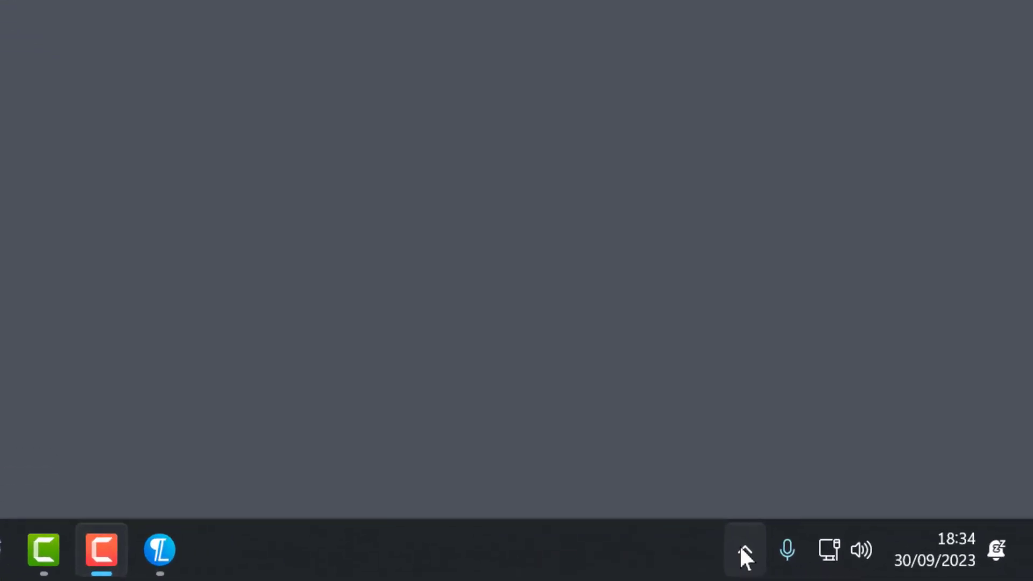
Reopen the Lightkey Control Center dashboard from its hidden system-tray icon menu
{"action": "left_click", "coordinate": [742, 551]}
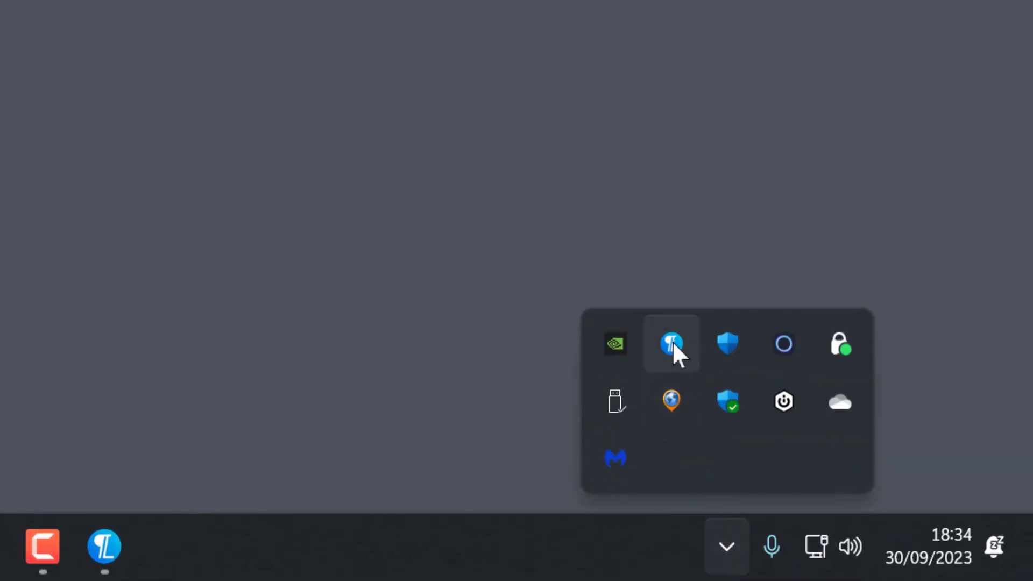
{"action": "right_click", "coordinate": [672, 342]}
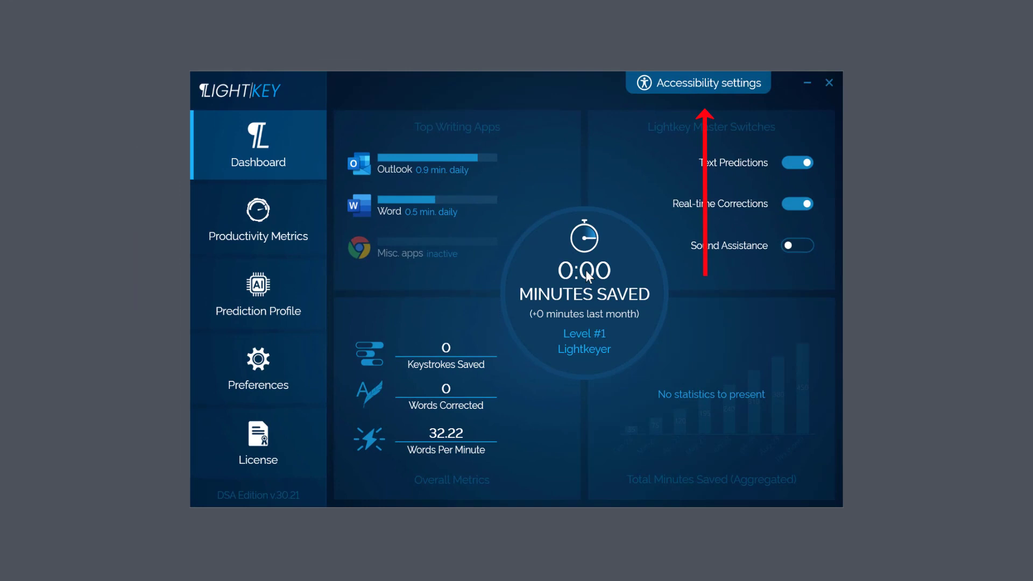
Open Accessibility settings to see dyslexia optimization, Default suggestion theme and read-aloud options
{"action": "left_click", "coordinate": [694, 85]}
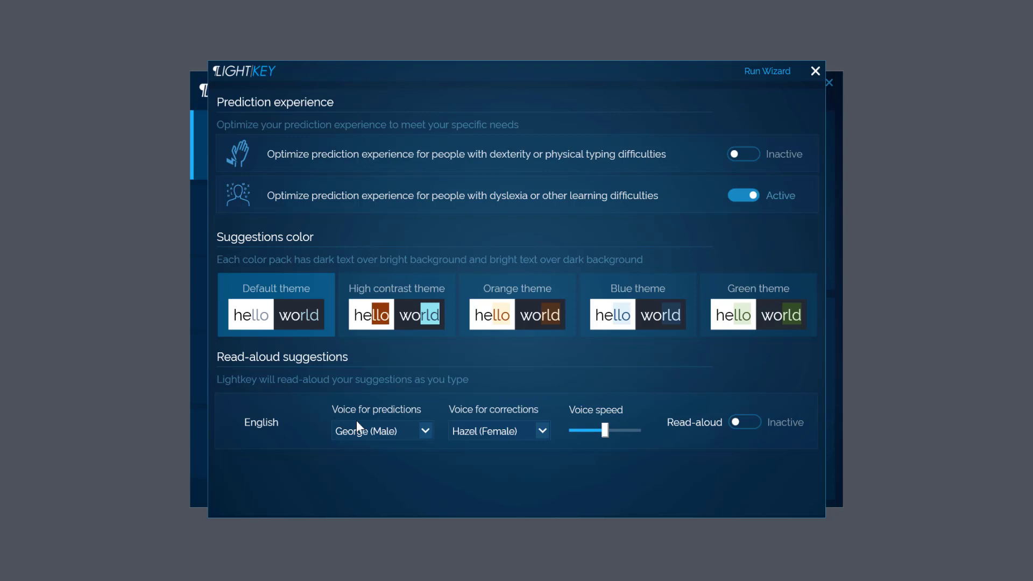
Set Read-aloud suggestions to Active and close the Accessibility settings window
{"action": "left_click", "coordinate": [744, 421]}
{"action": "left_click", "coordinate": [813, 70]}
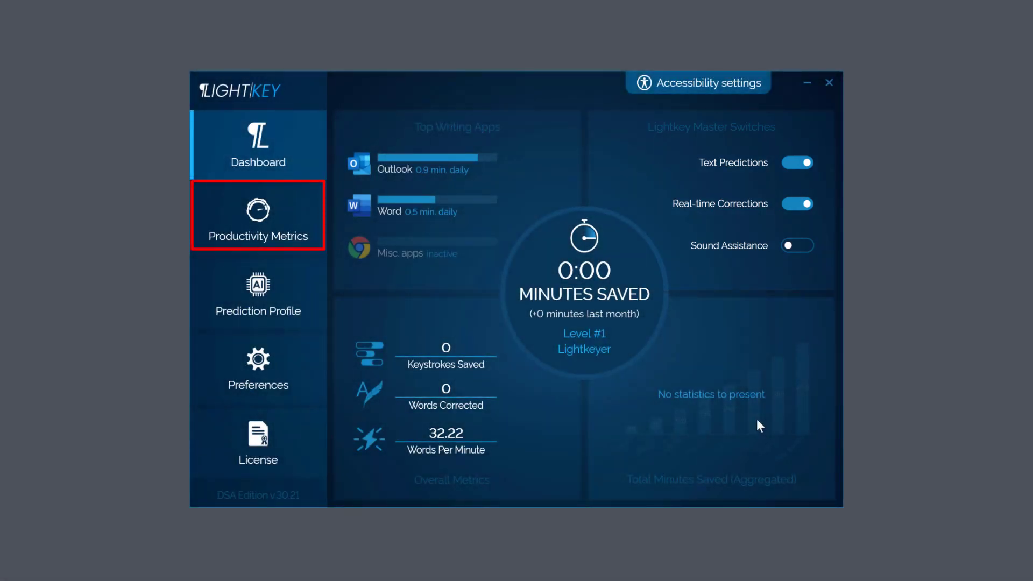
Filter the Productivity Metrics to Microsoft Word over the Last Month
{"action": "left_click", "coordinate": [241, 216]}
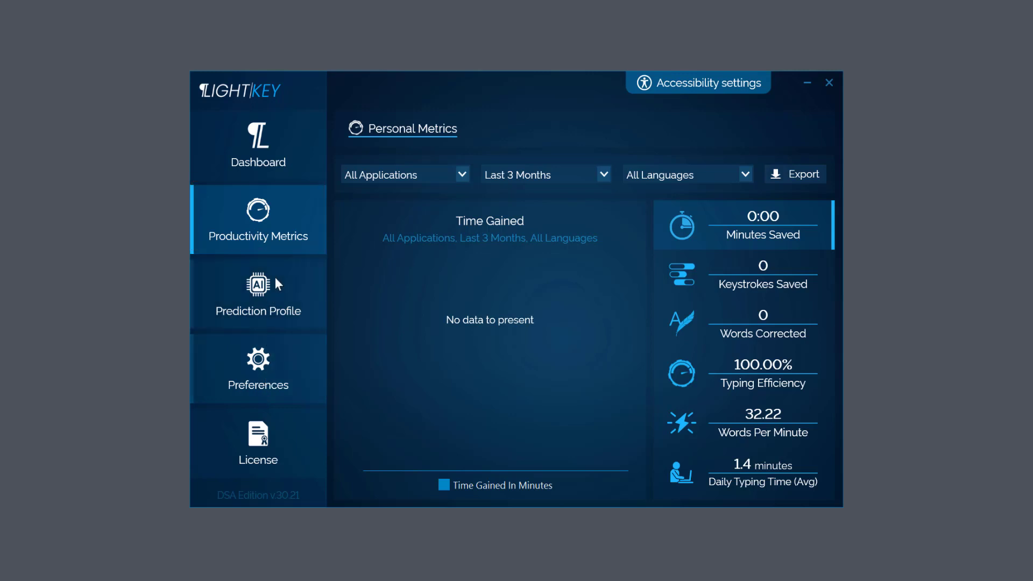
{"action": "left_click", "coordinate": [462, 174]}
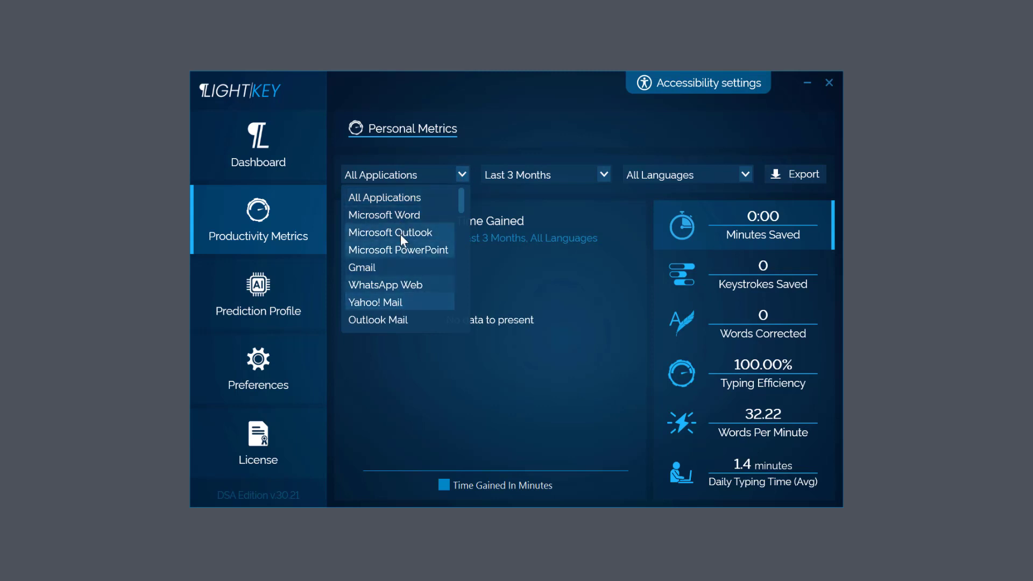
{"action": "left_click", "coordinate": [401, 216]}
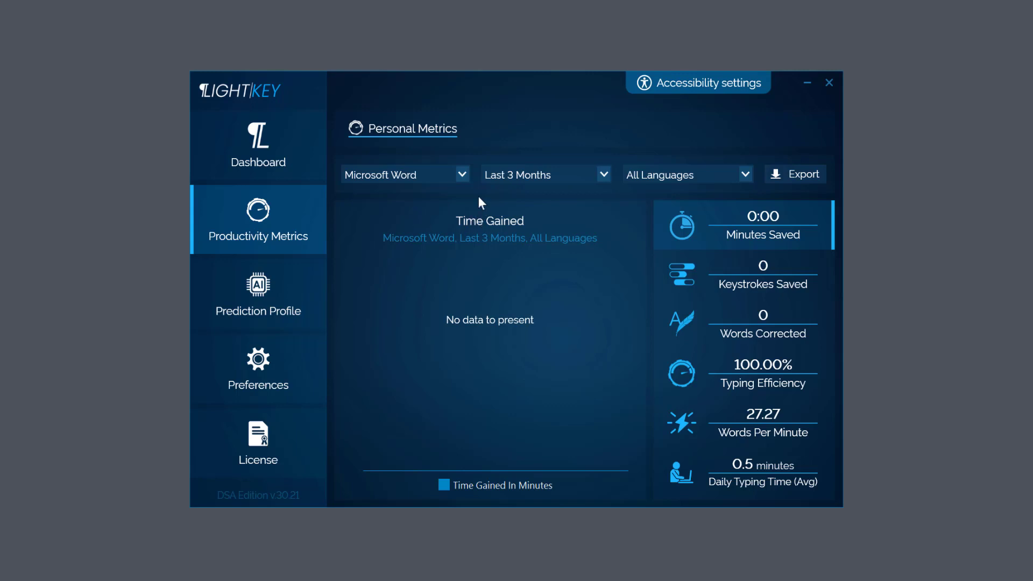
{"action": "left_click", "coordinate": [603, 173]}
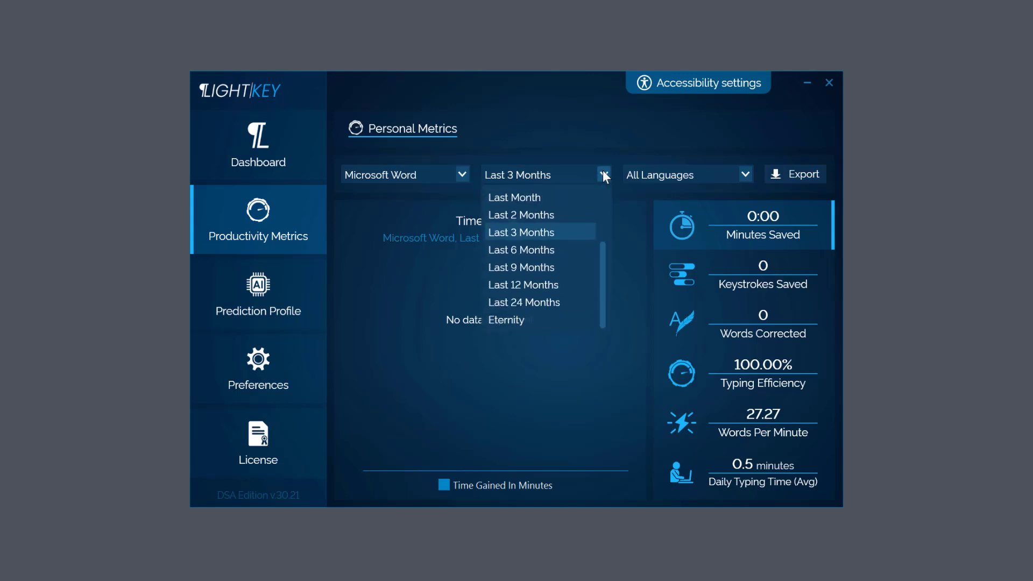
{"action": "left_click", "coordinate": [546, 200]}
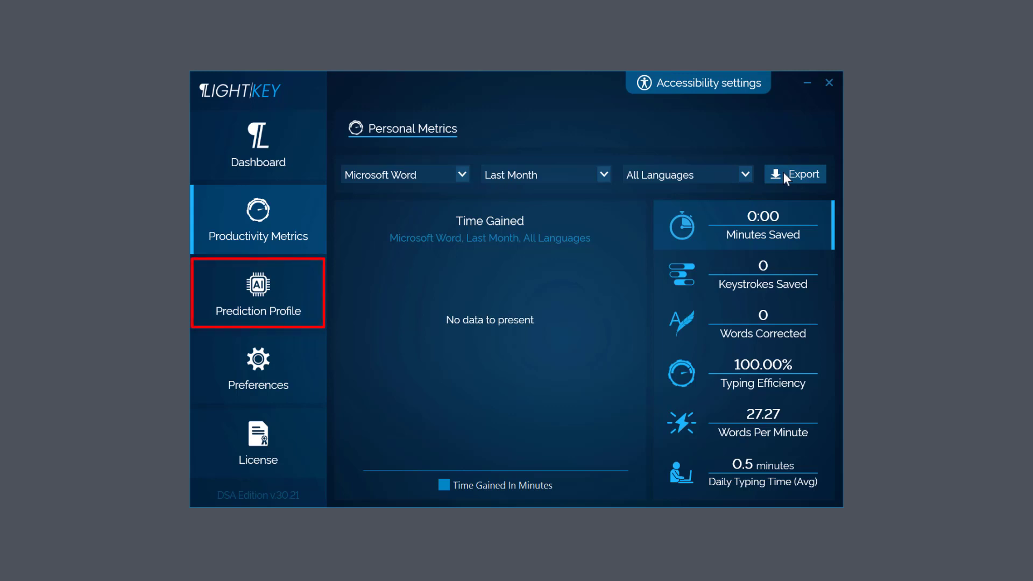
Open the Prediction Profile and browse the Categories > Industries choices
{"action": "left_click", "coordinate": [258, 290]}
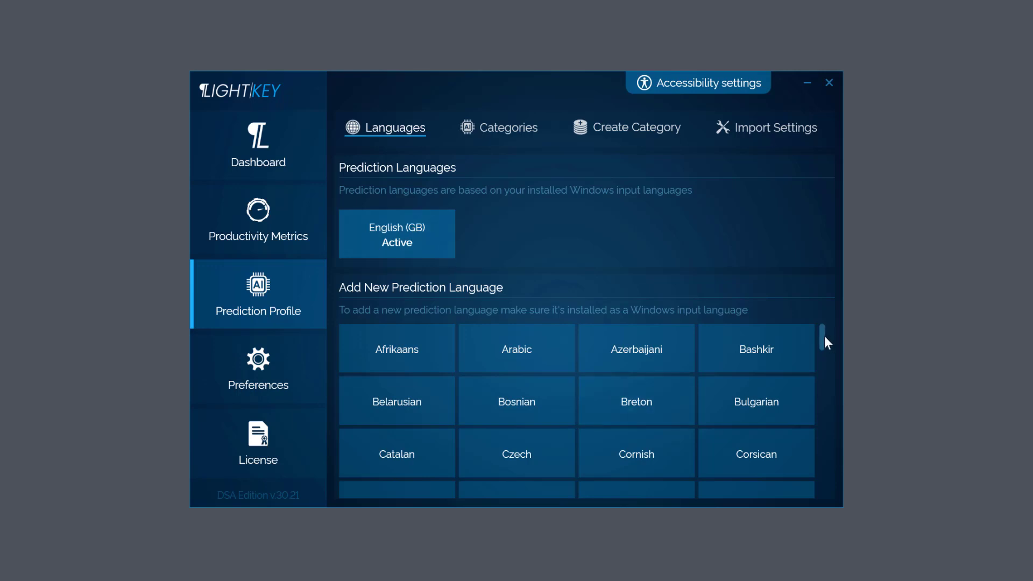
{"action": "left_click_drag", "start_coordinate": [824, 336], "coordinate": [824, 263]}
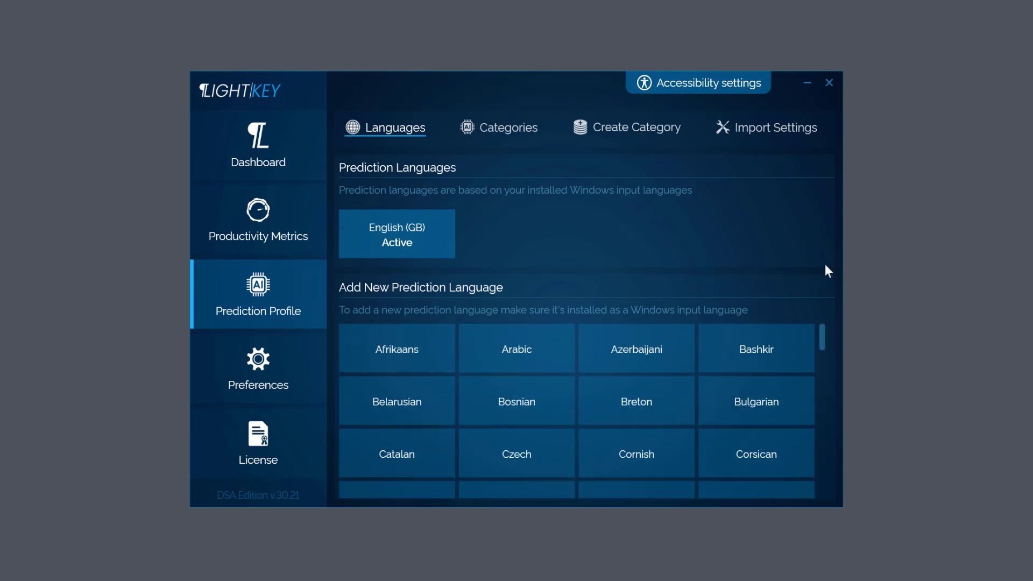
{"action": "left_click", "coordinate": [487, 125]}
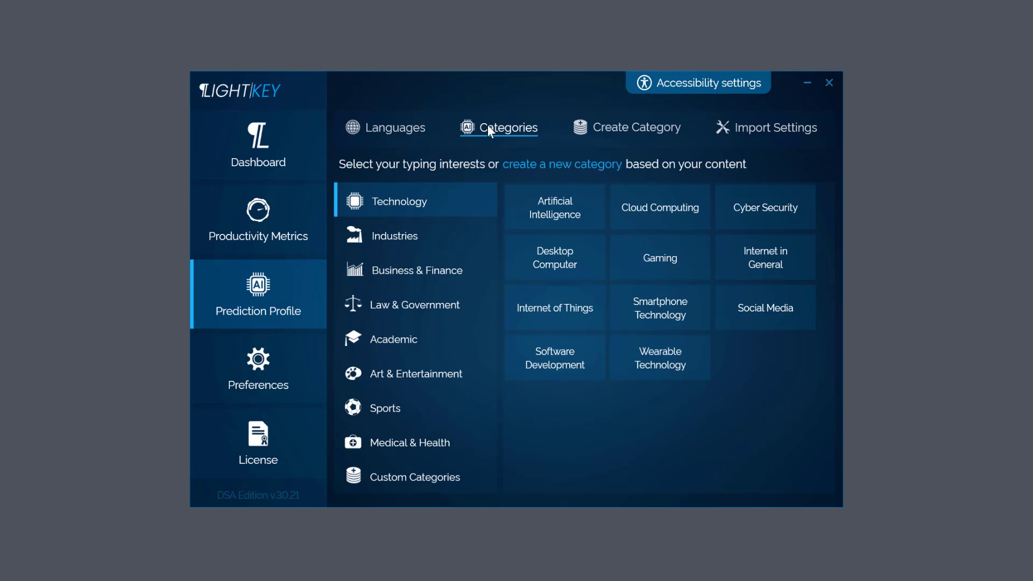
{"action": "left_click", "coordinate": [426, 238]}
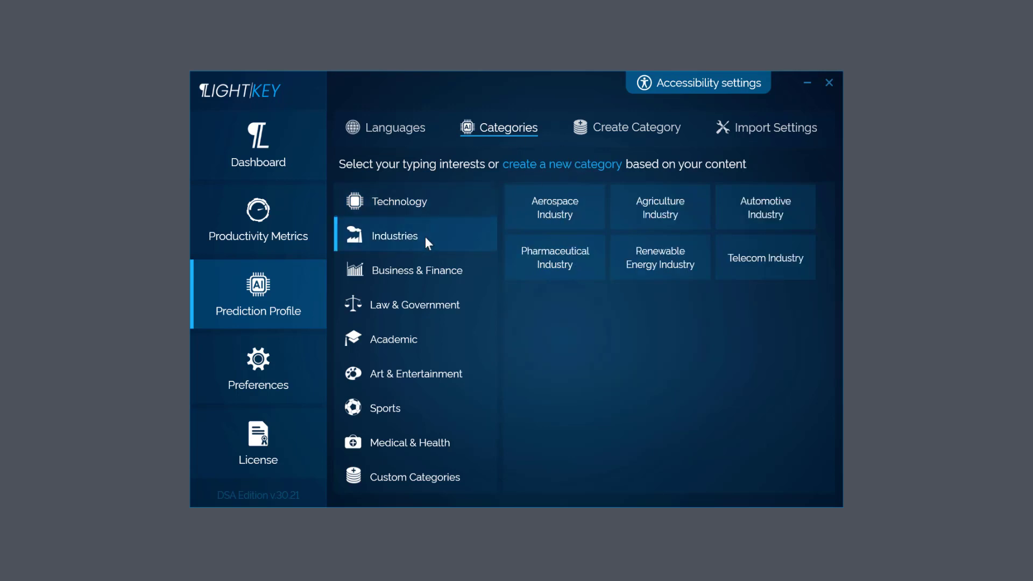
Try then deselect Agriculture and Renewable Energy Industry, and start creating a new category
{"action": "left_click", "coordinate": [666, 207]}
{"action": "left_click", "coordinate": [666, 263]}
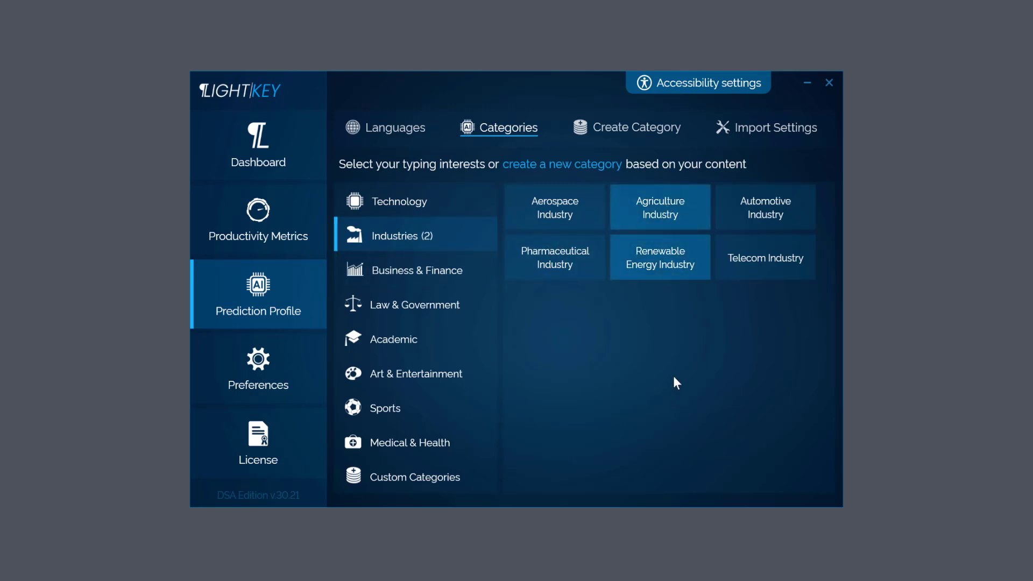
{"action": "left_click", "coordinate": [679, 257]}
{"action": "left_click", "coordinate": [680, 200]}
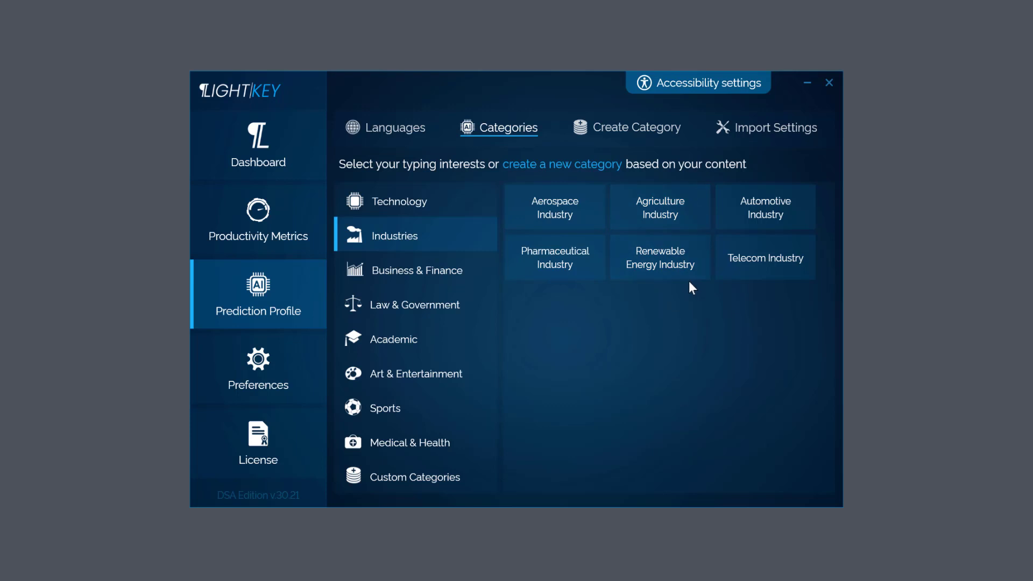
{"action": "left_click", "coordinate": [560, 171]}
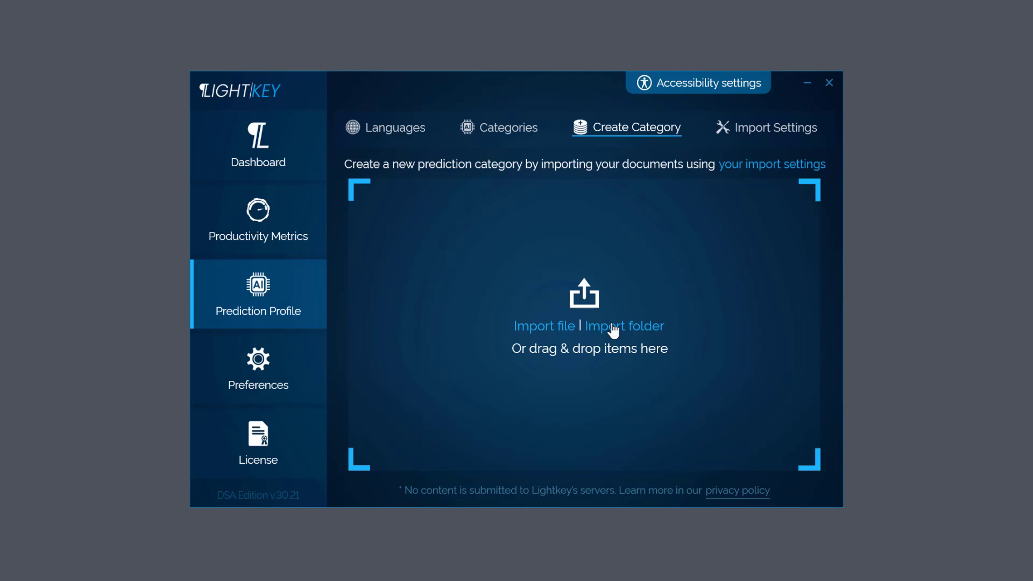
In Import Settings, stop importing docx, xlsx, txt and rtf documents
{"action": "left_click", "coordinate": [777, 131]}
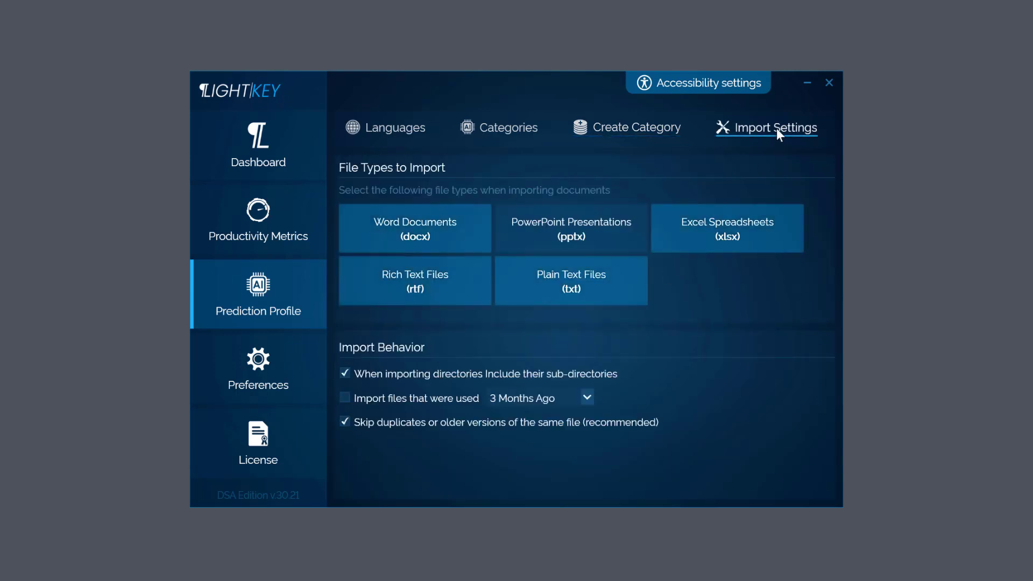
{"action": "left_click", "coordinate": [437, 240]}
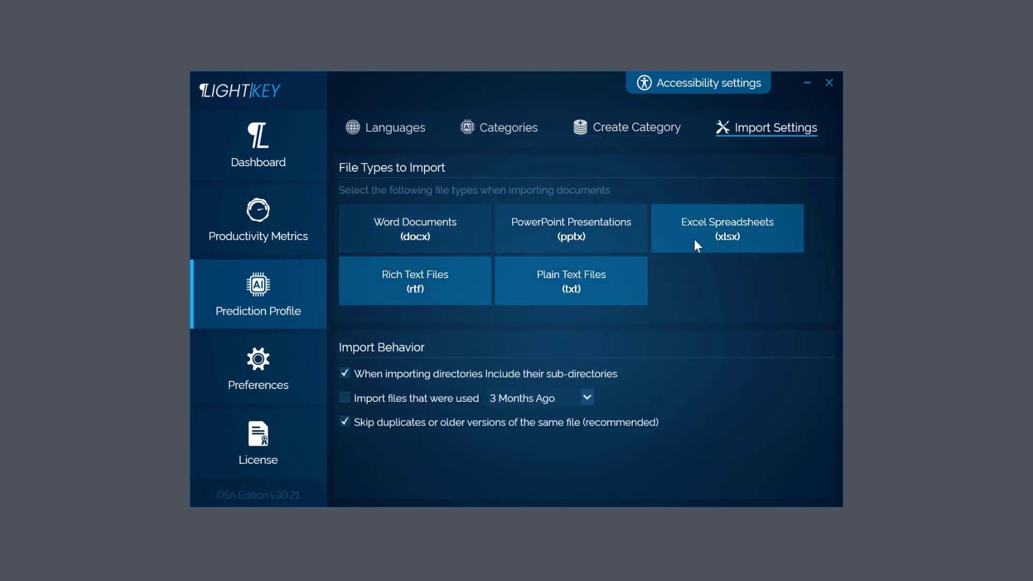
{"action": "left_click", "coordinate": [718, 239]}
{"action": "left_click", "coordinate": [592, 279]}
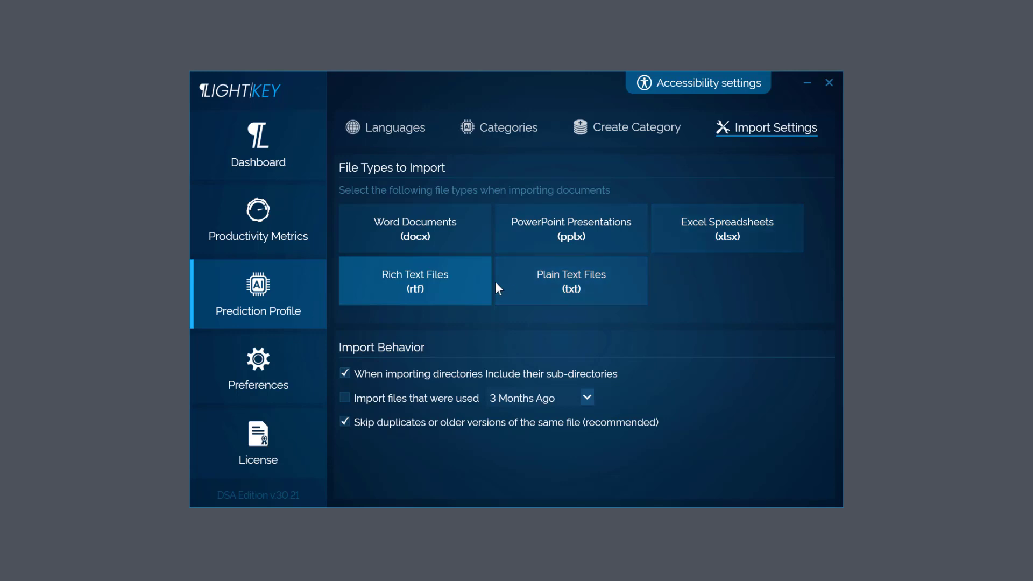
{"action": "left_click", "coordinate": [440, 276]}
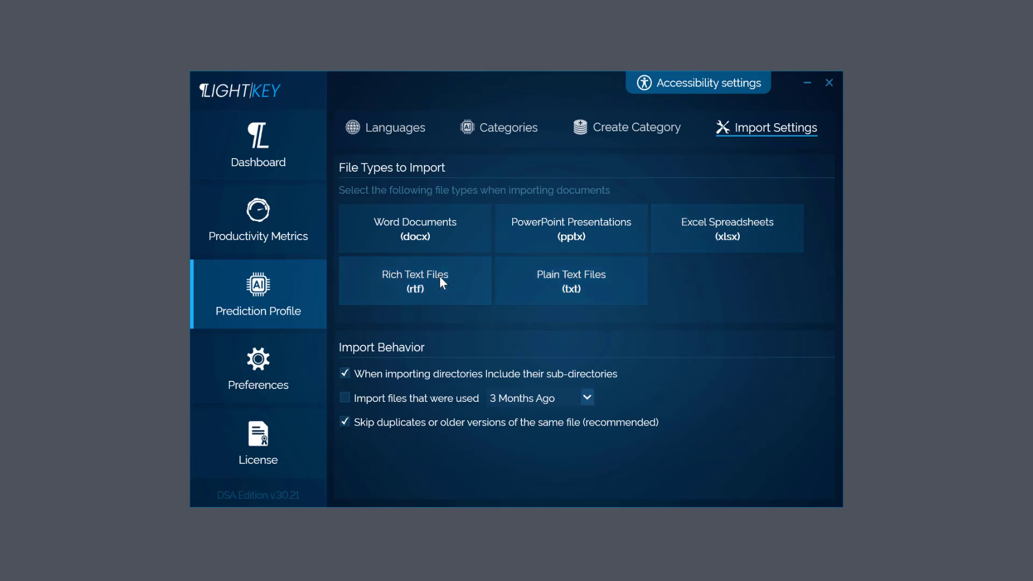
Back on Create Category, start a single-file import and cancel it
{"action": "left_click", "coordinate": [624, 132]}
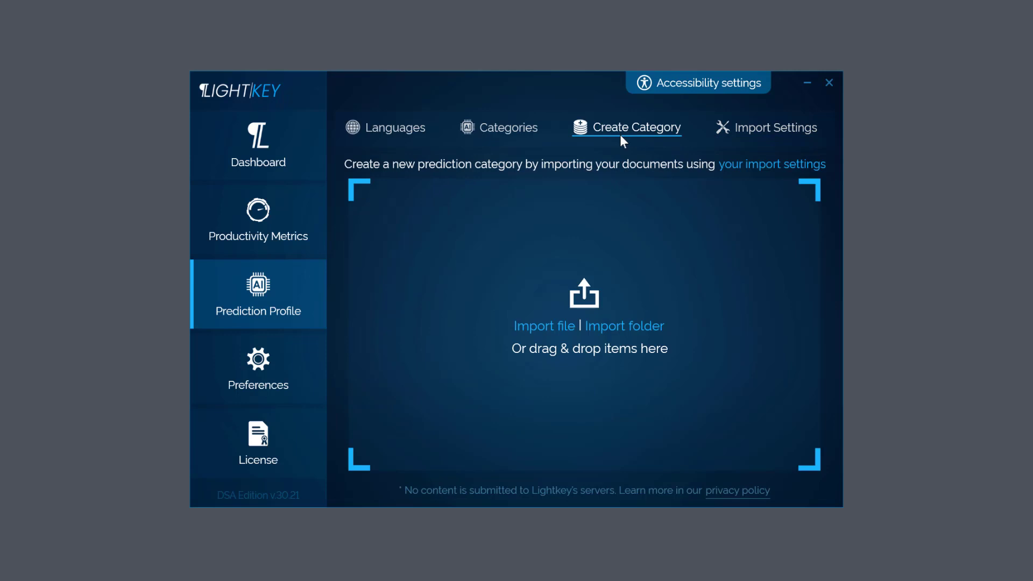
{"action": "left_click", "coordinate": [549, 327]}
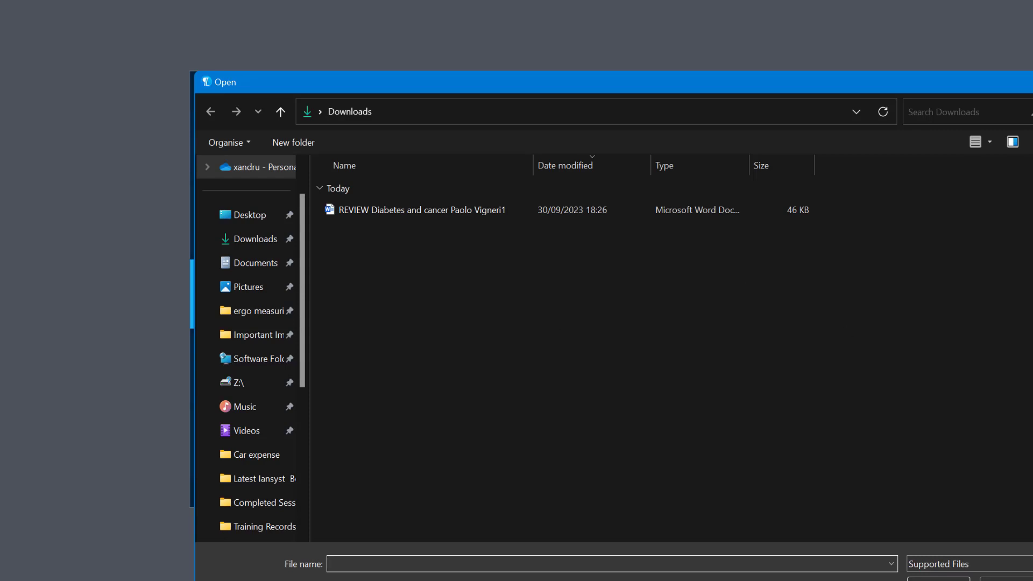
{"action": "left_click", "coordinate": [1001, 579]}
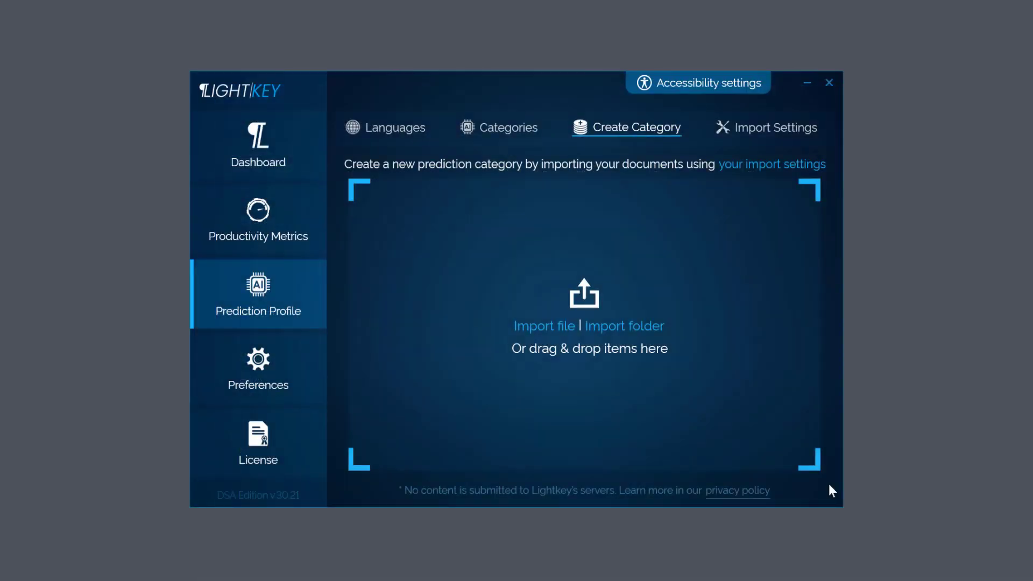
Browse personal custom categories and import settings, then open Preferences on Applications
{"action": "left_click", "coordinate": [508, 129]}
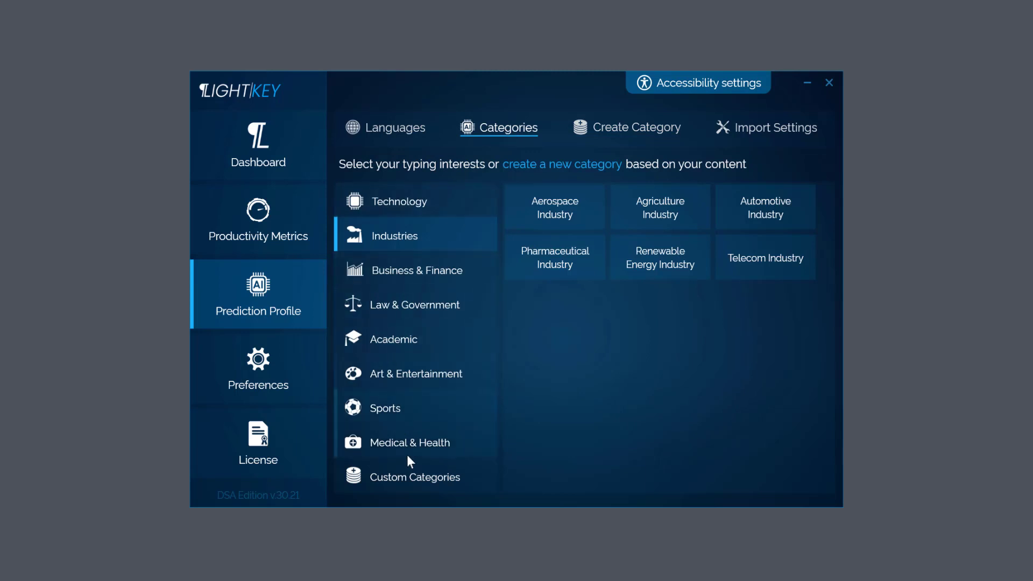
{"action": "left_click", "coordinate": [410, 480]}
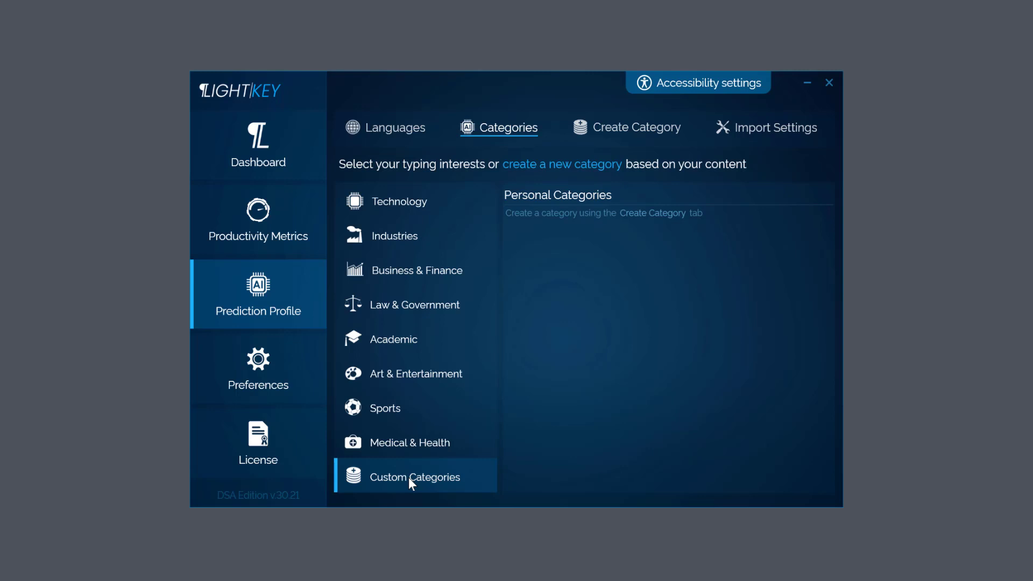
{"action": "left_click", "coordinate": [782, 130]}
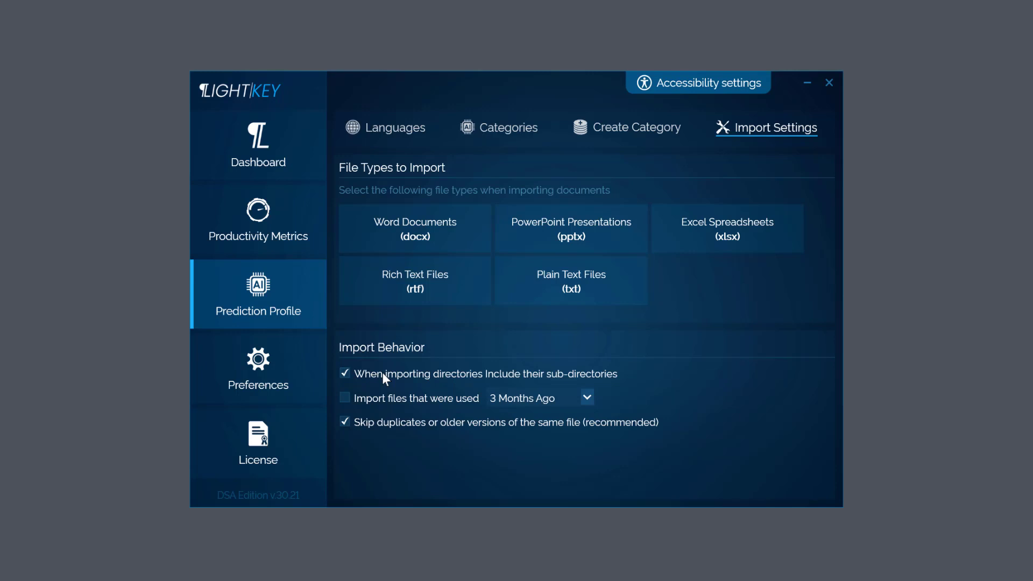
{"action": "left_click", "coordinate": [269, 382]}
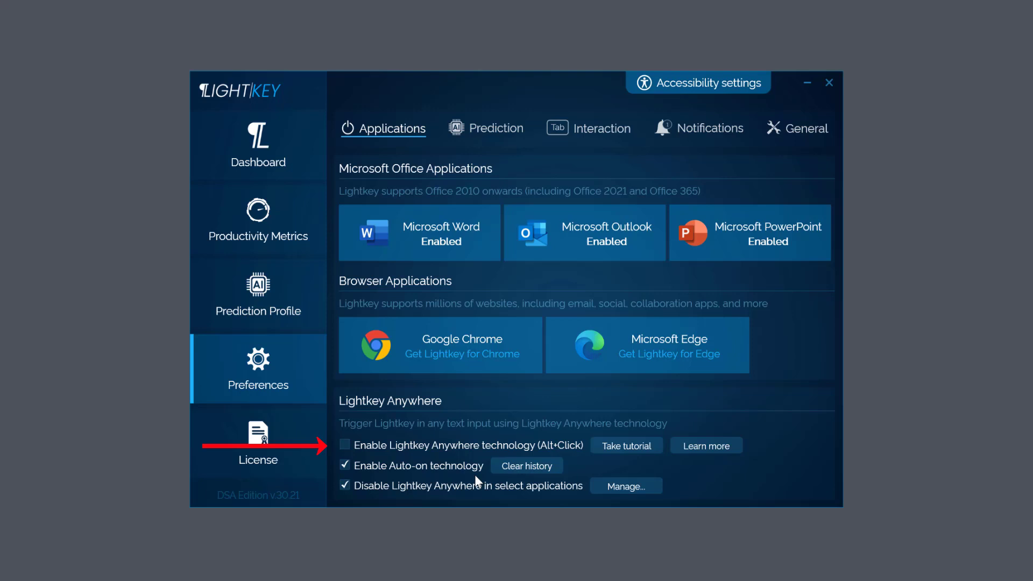
{"action": "left_click", "coordinate": [635, 451]}
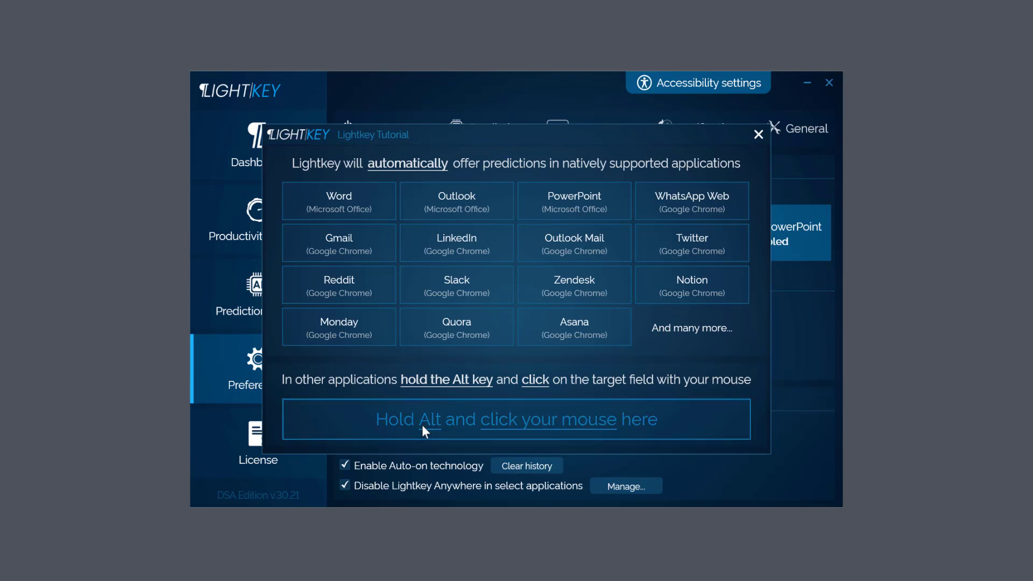
{"action": "left_click", "coordinate": [758, 137]}
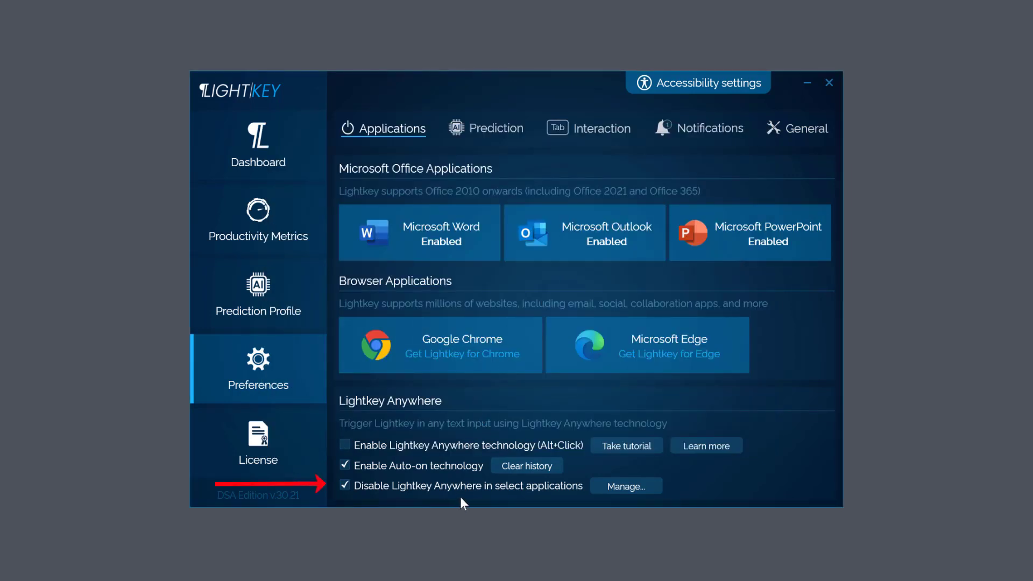
{"action": "left_click", "coordinate": [605, 486]}
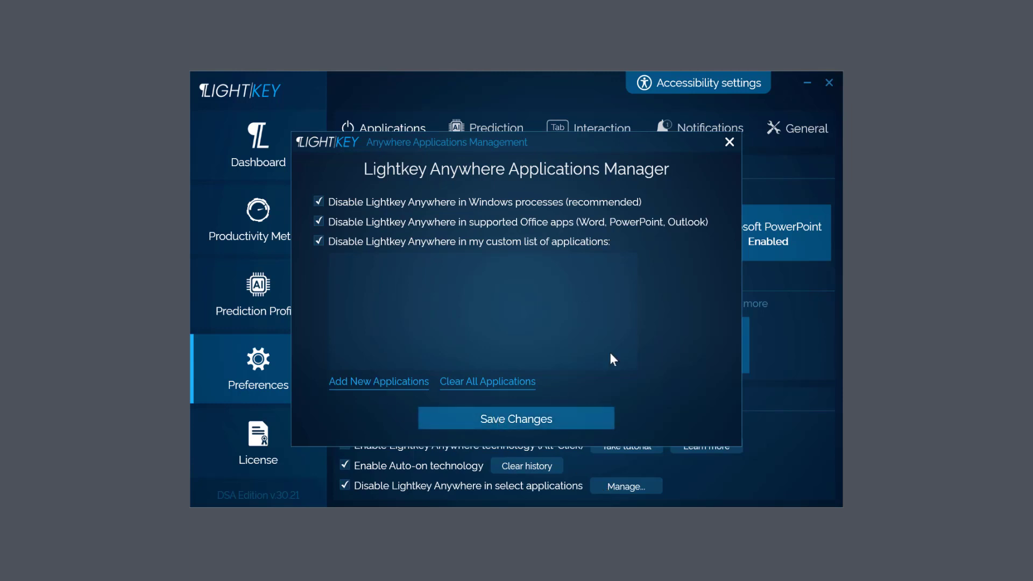
{"action": "left_click", "coordinate": [729, 142]}
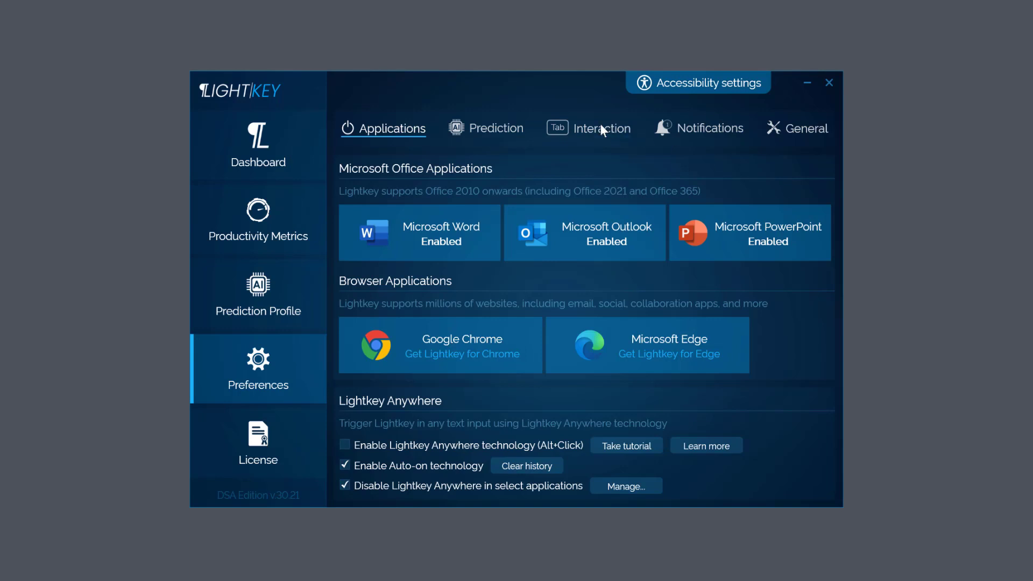
Review the Prediction tab's spelling settings, then view the Interaction tab's Tab selection key
{"action": "left_click", "coordinate": [512, 127]}
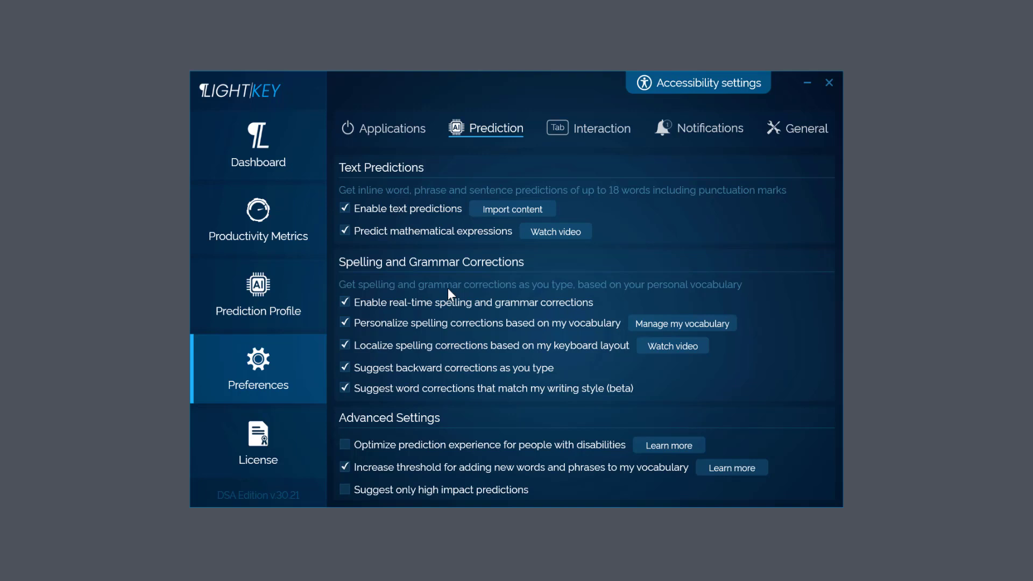
{"action": "left_click", "coordinate": [570, 132]}
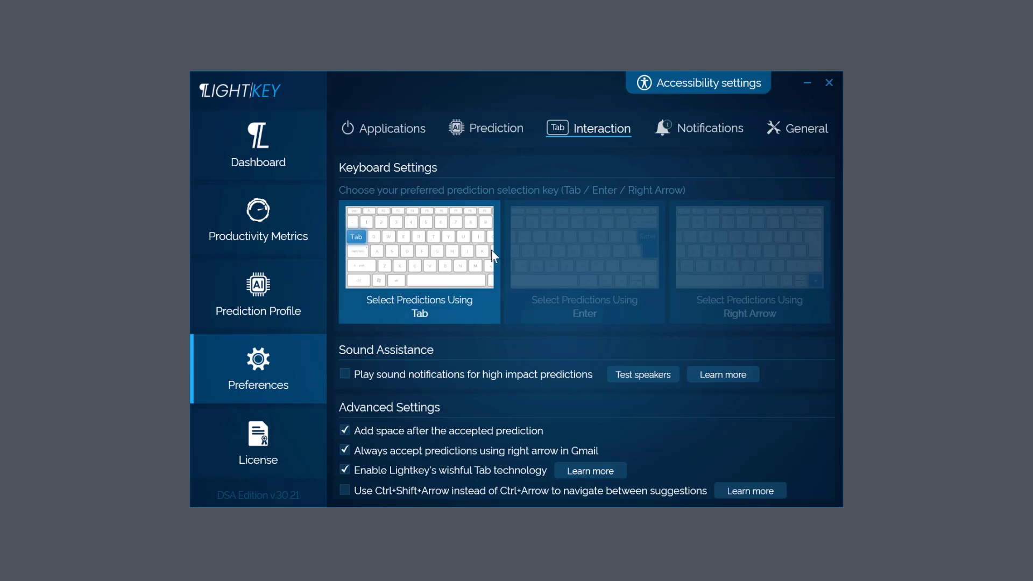
Try Enter and Right Arrow as accept keys, revert to Tab only, and view Notifications
{"action": "left_click", "coordinate": [559, 244]}
{"action": "left_click", "coordinate": [782, 249]}
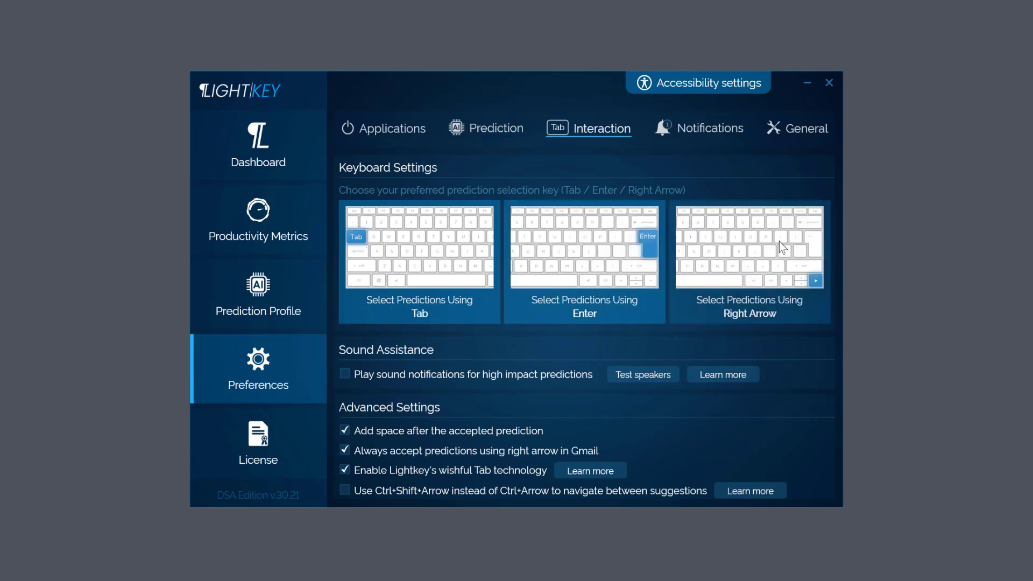
{"action": "left_click", "coordinate": [621, 228]}
{"action": "left_click", "coordinate": [730, 251]}
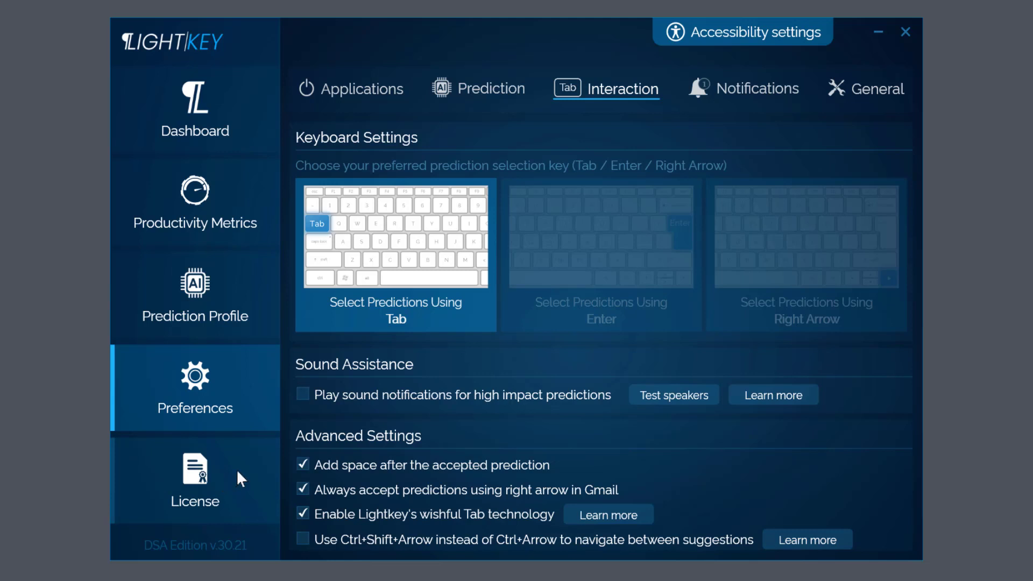
{"action": "left_click", "coordinate": [743, 89]}
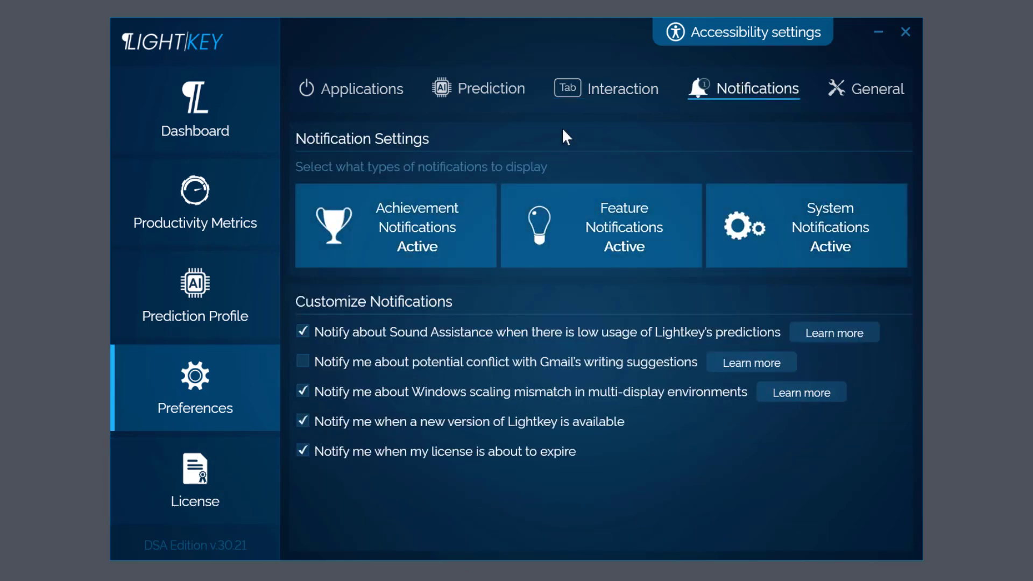
Toggle Achievement Notifications off and back on, then open the General settings
{"action": "left_click", "coordinate": [425, 231]}
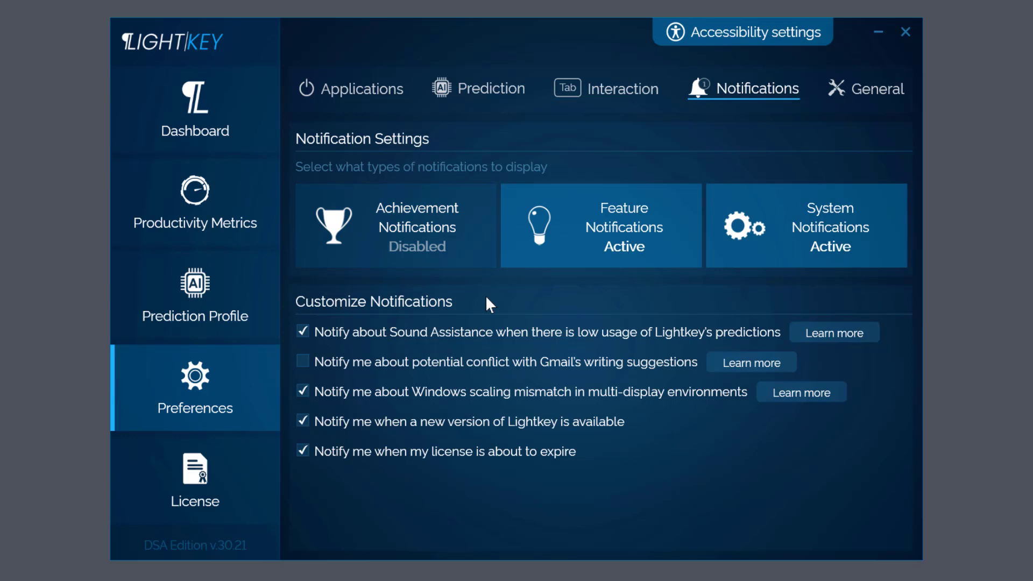
{"action": "left_click", "coordinate": [425, 213]}
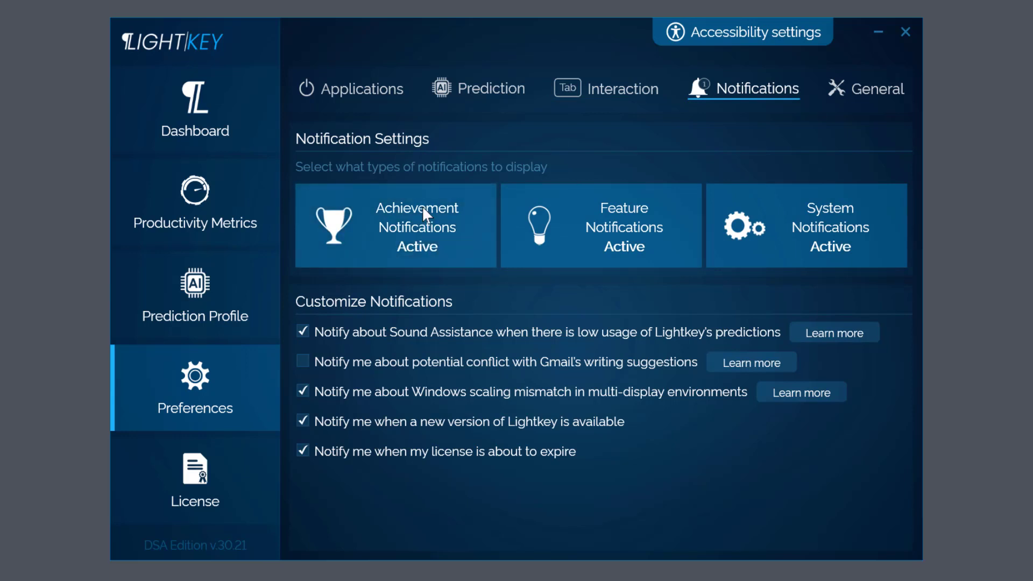
{"action": "left_click", "coordinate": [877, 88]}
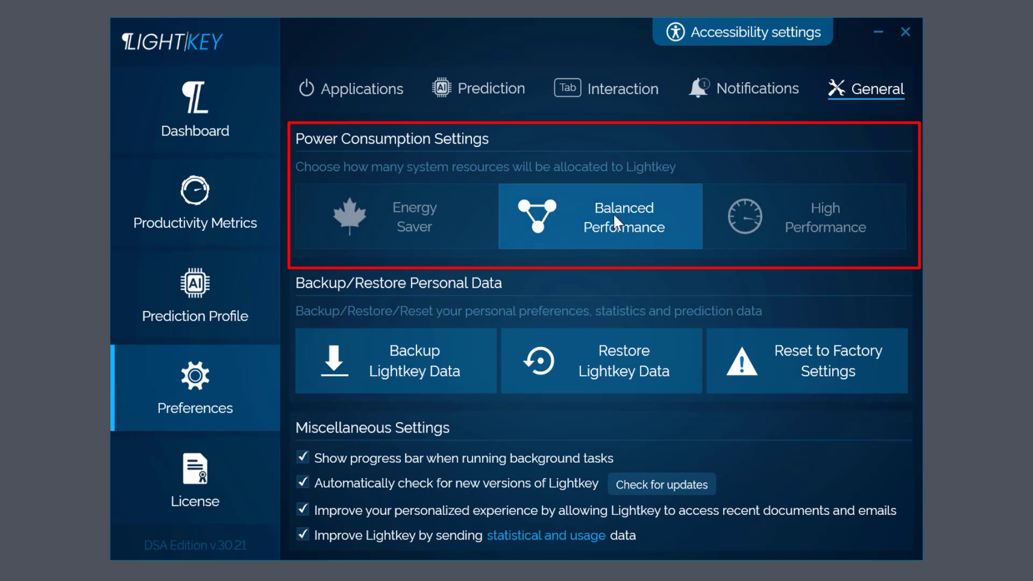
Cycle power use through Energy Saver and High Performance back to Balanced, then return to Applications
{"action": "left_click", "coordinate": [405, 232]}
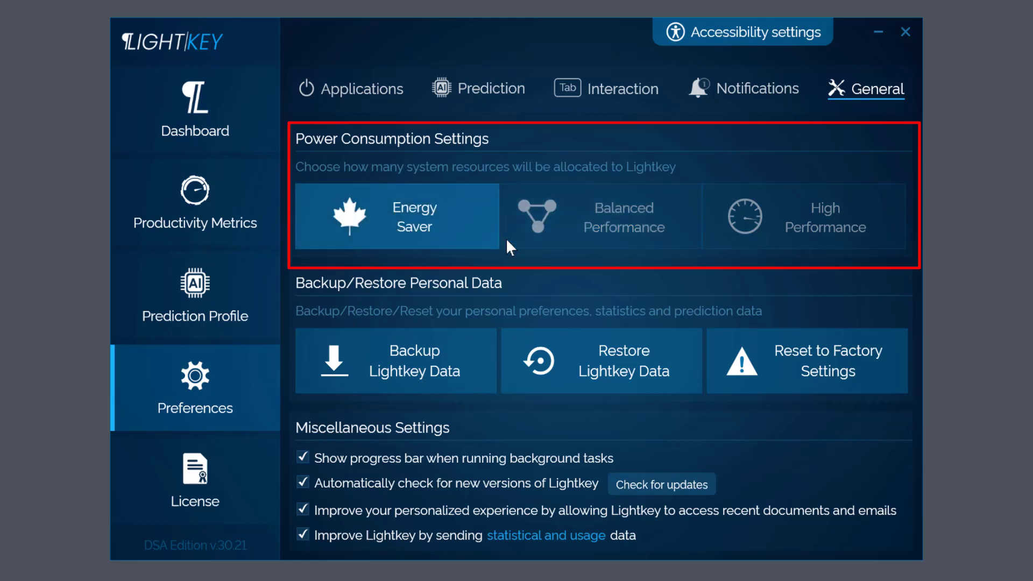
{"action": "left_click", "coordinate": [855, 226]}
{"action": "left_click", "coordinate": [552, 226]}
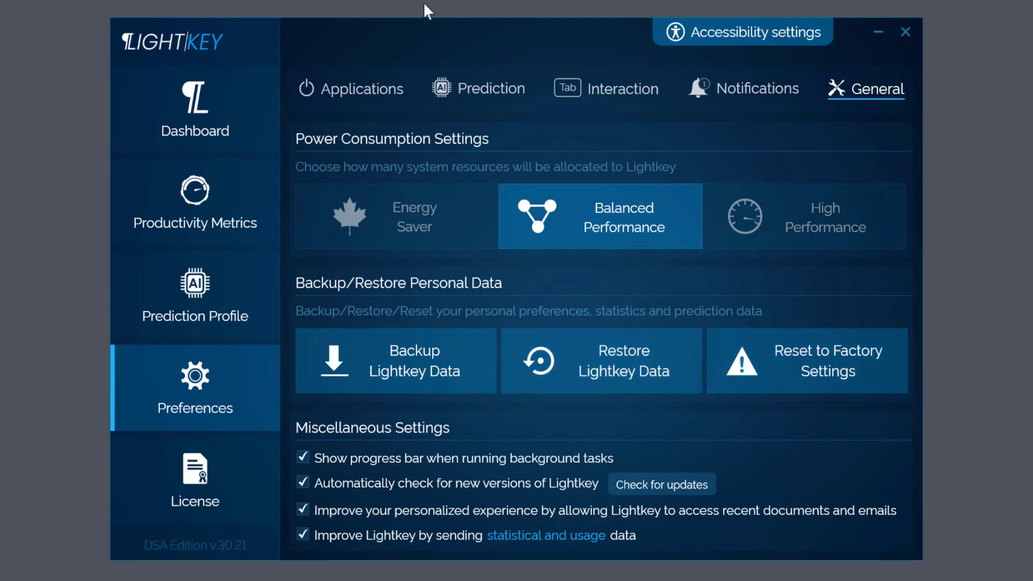
{"action": "left_click", "coordinate": [363, 83]}
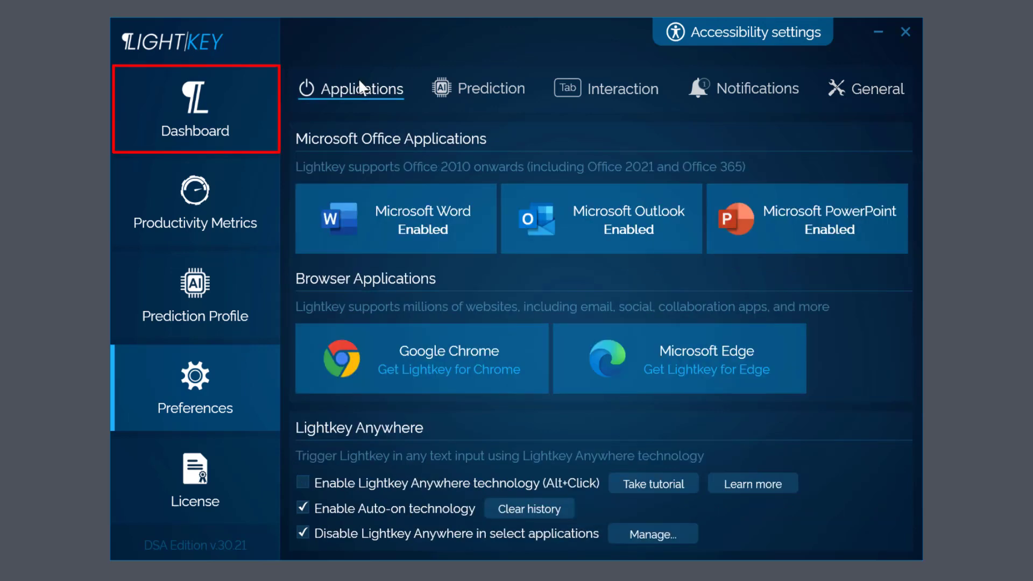
Return to the Lightkey dashboard statistics after typing 'Psychology is the science of the human mind' in Word
{"action": "left_click", "coordinate": [215, 90]}
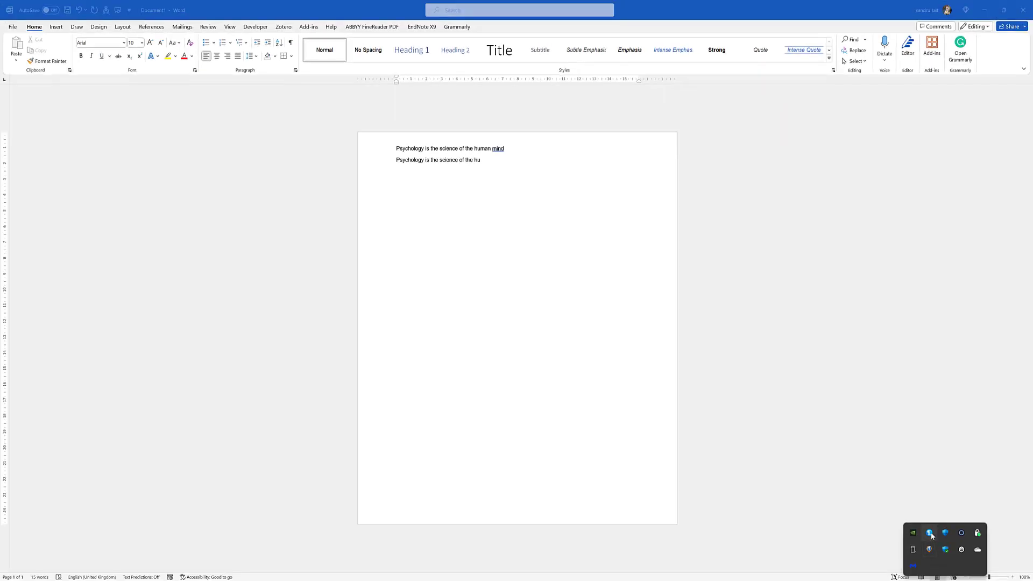
Open Lightkey's Productivity Metrics for Word: 1:10 minutes, 84 keystrokes saved, 4 words corrected
{"action": "left_click", "coordinate": [931, 535]}
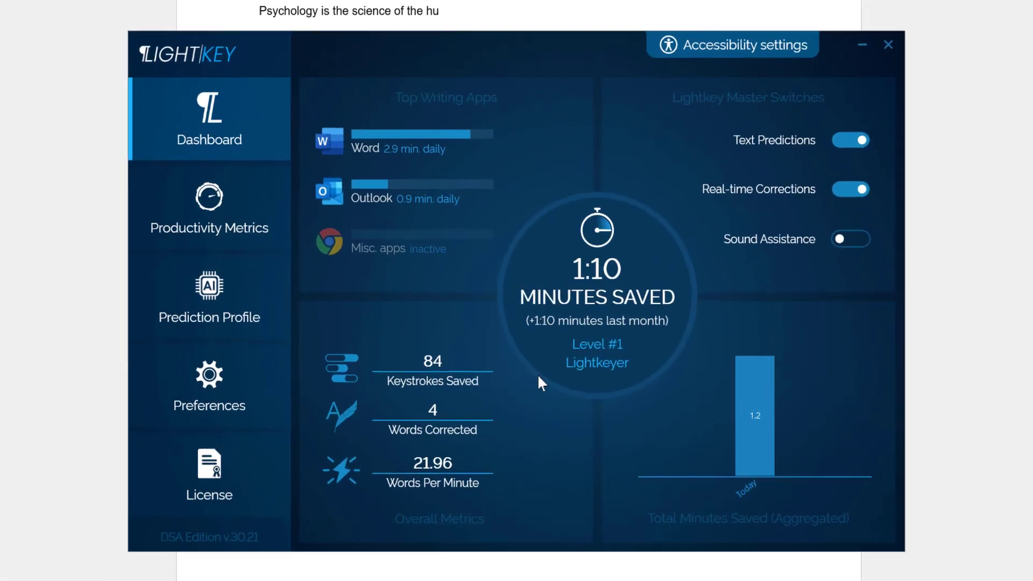
{"action": "left_click", "coordinate": [211, 305]}
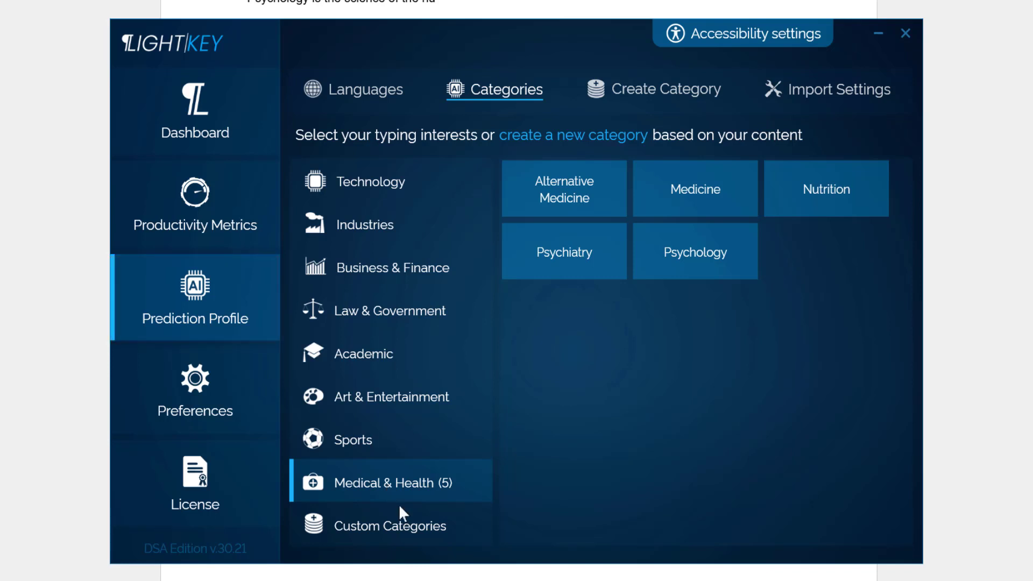
{"action": "left_click", "coordinate": [402, 527]}
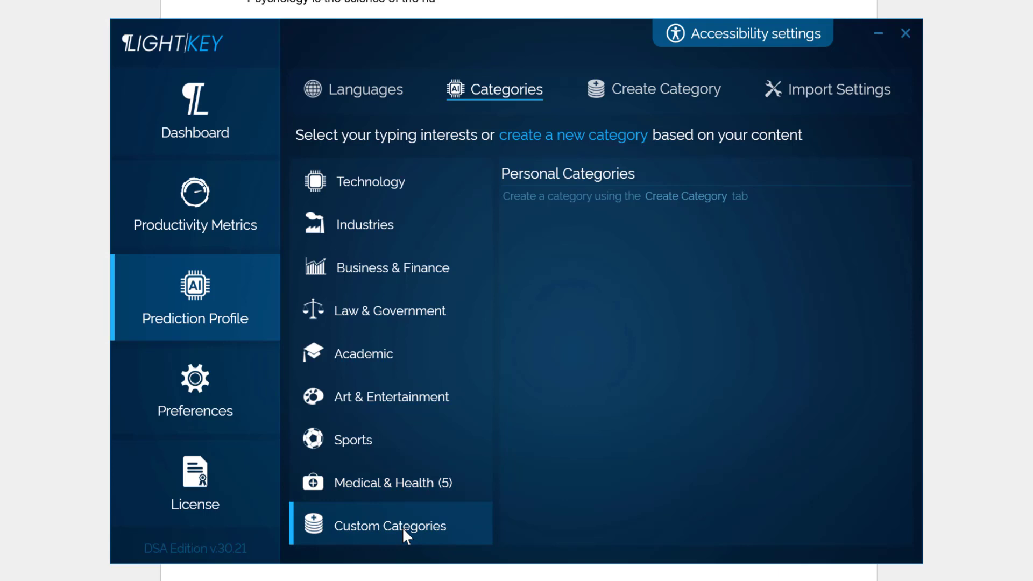
{"action": "left_click", "coordinate": [206, 192]}
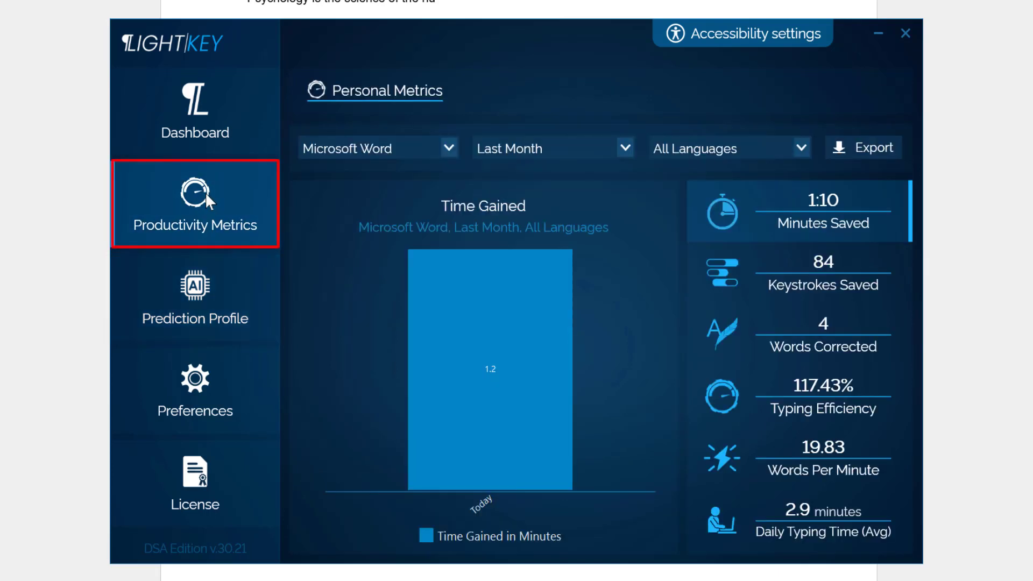